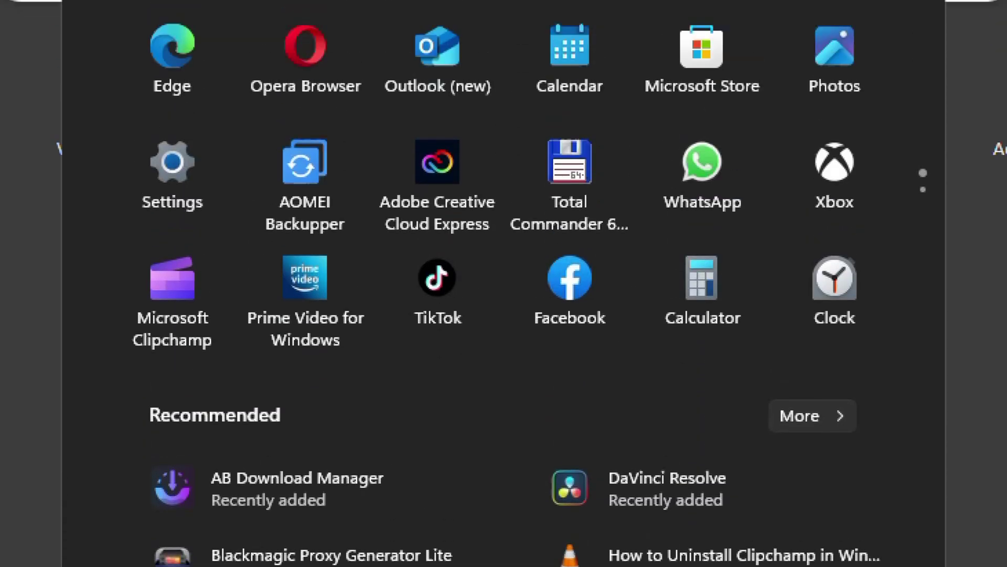
text(daVinci Resolve)
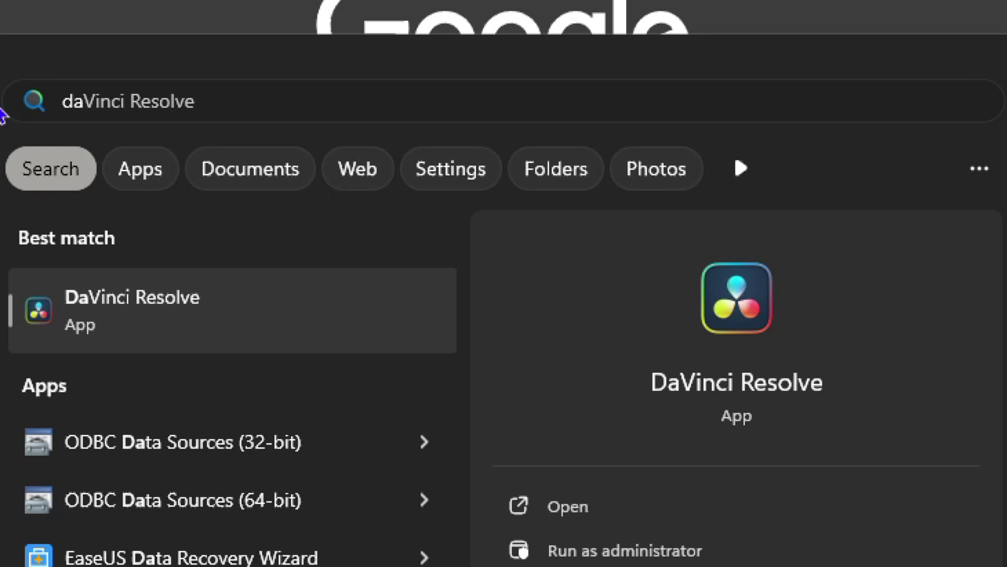
- Launch DaVinci Resolve 19 and open the Untitled Project on the Cut page
click(181, 311)
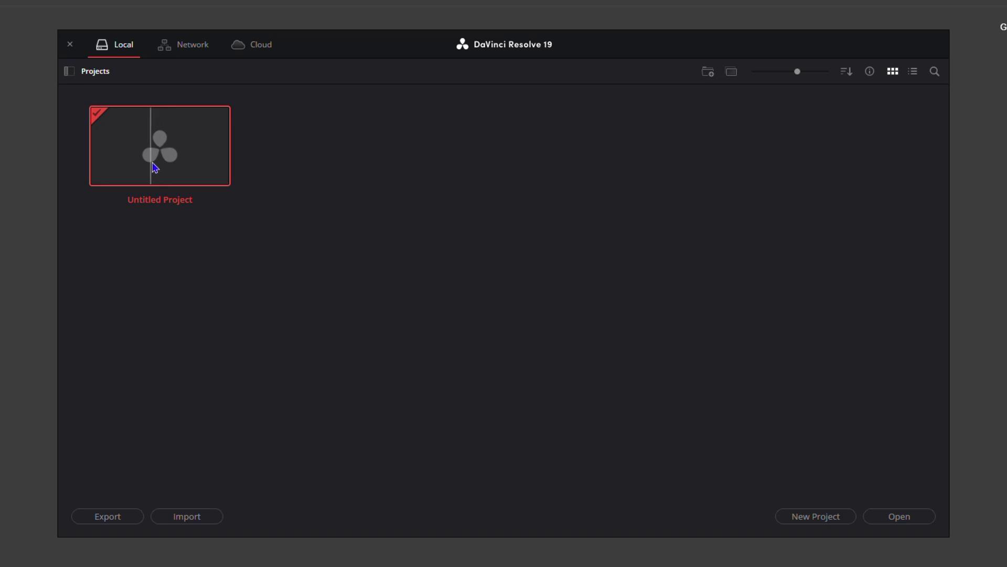
click(900, 517)
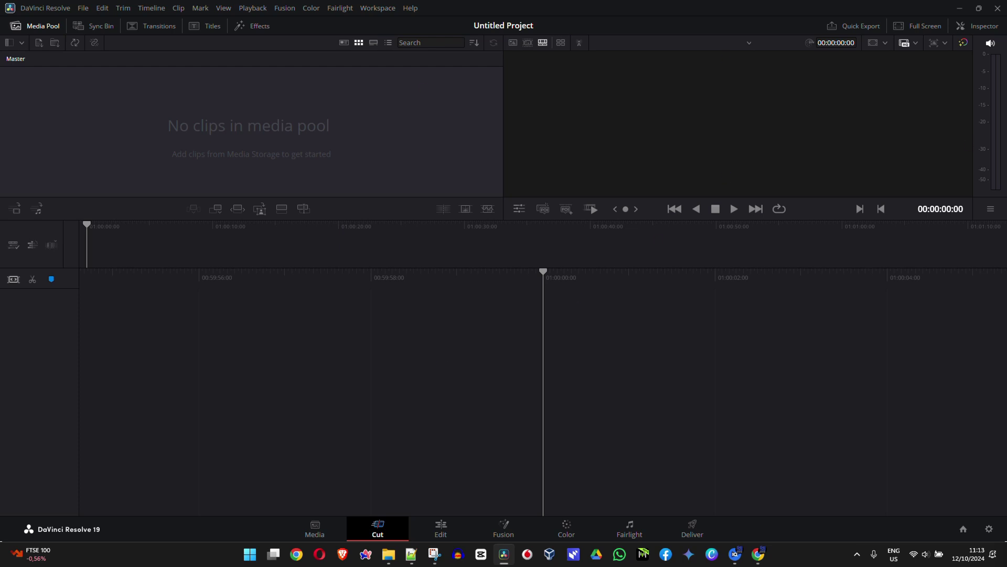
- Close DaVinci Resolve and run a Google search for 'davinci resolve'
click(998, 8)
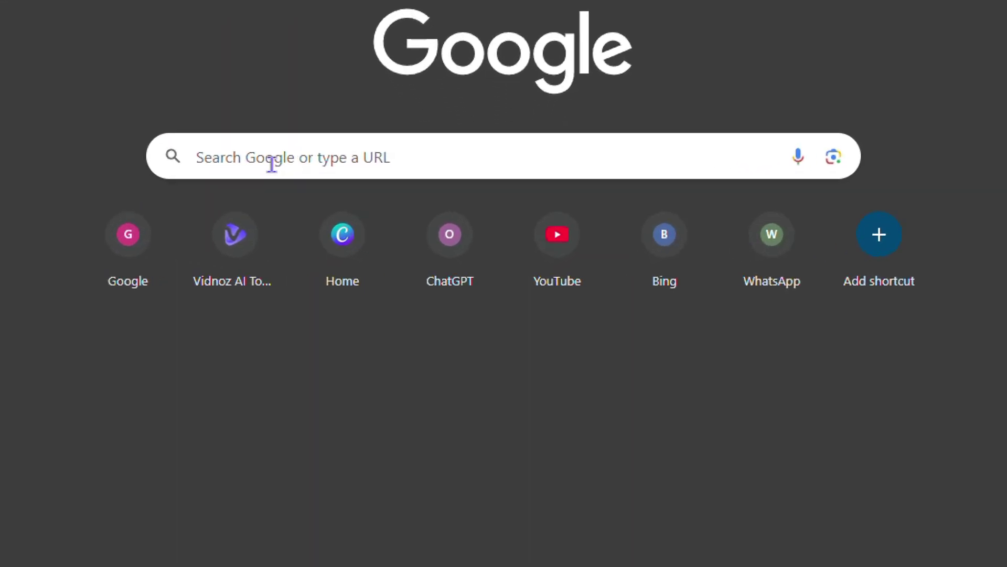
click(369, 214)
text(davinci resolve)
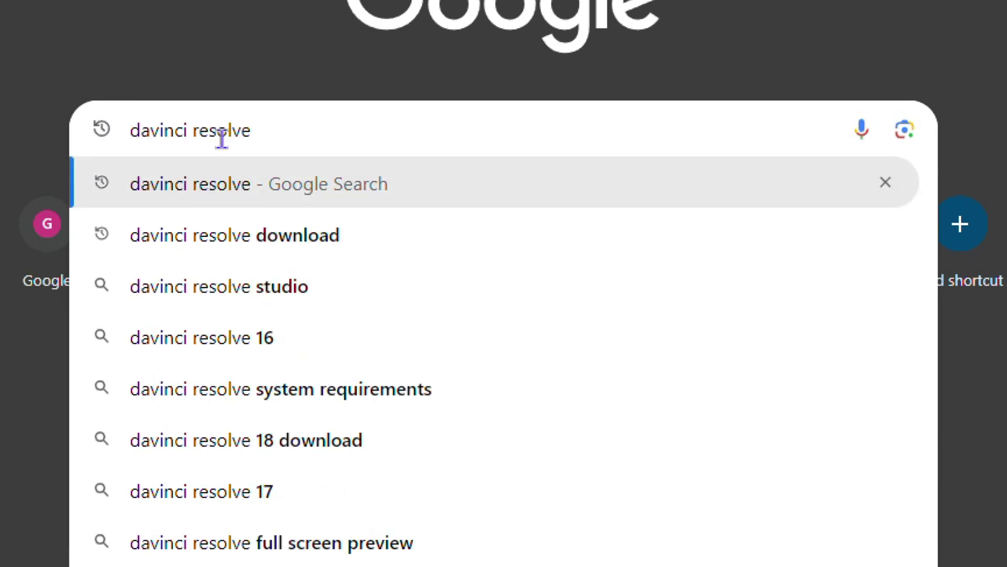
key(Return)
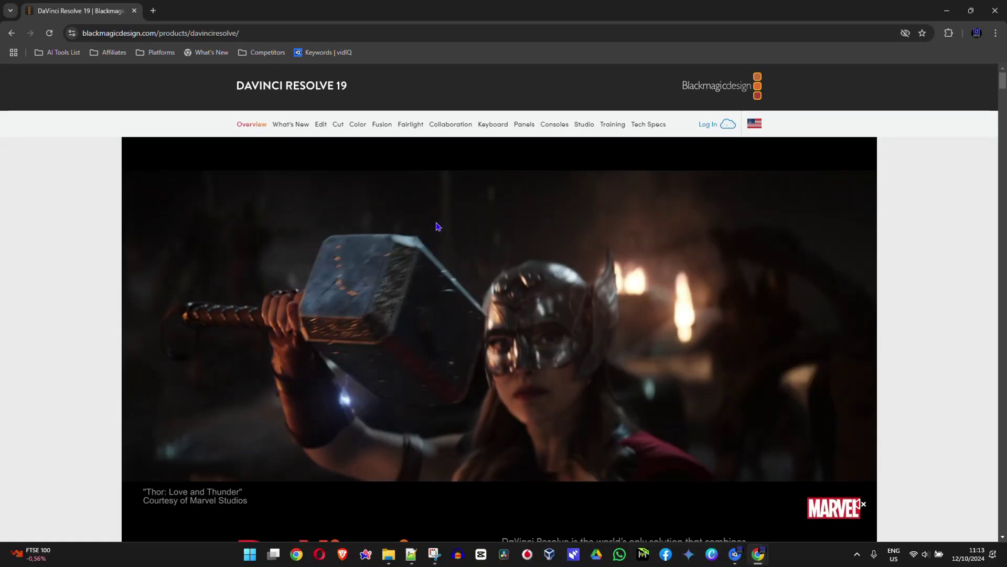
scroll(470, 296, down, 4)
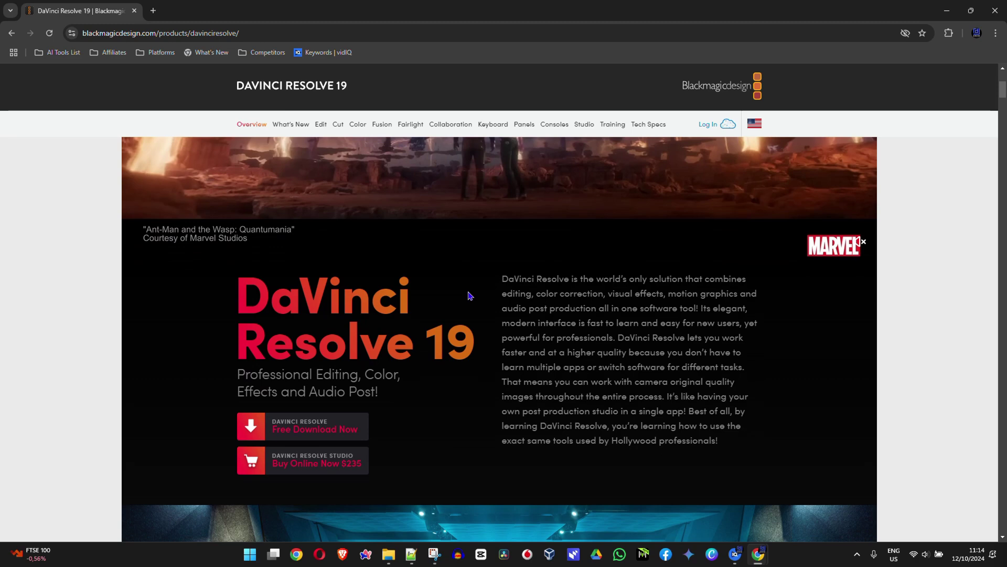
scroll(469, 295, down, 5)
scroll(469, 295, up, 5)
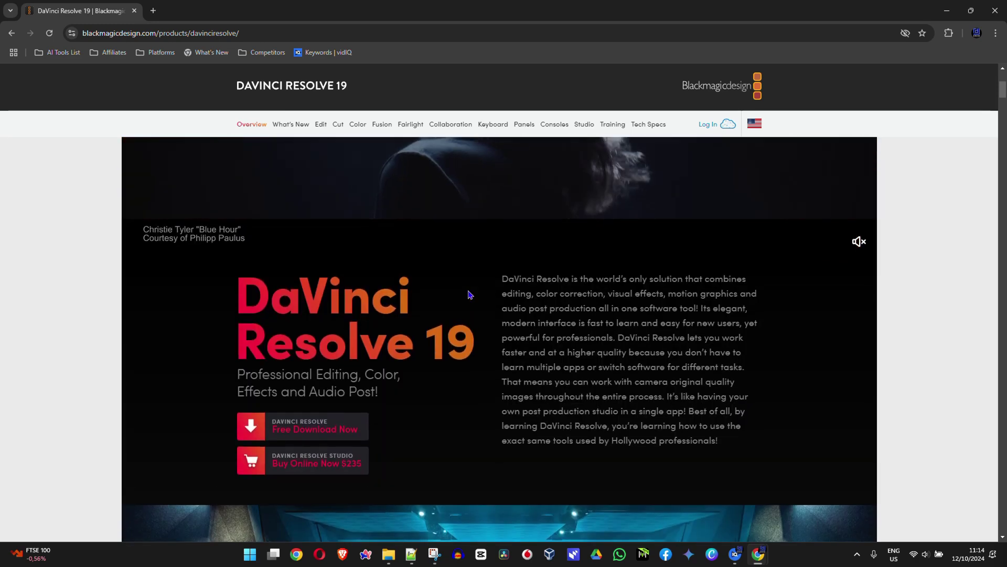
scroll(469, 295, up, 3)
scroll(469, 295, down, 5)
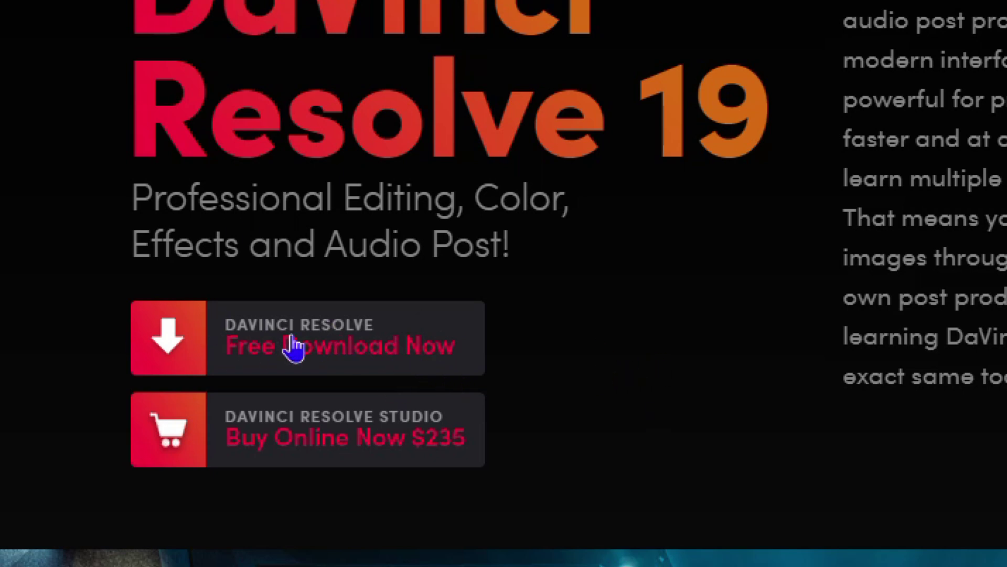
- Open the free DaVinci Resolve 19 download chooser and compare the Studio and free version descriptions
click(332, 351)
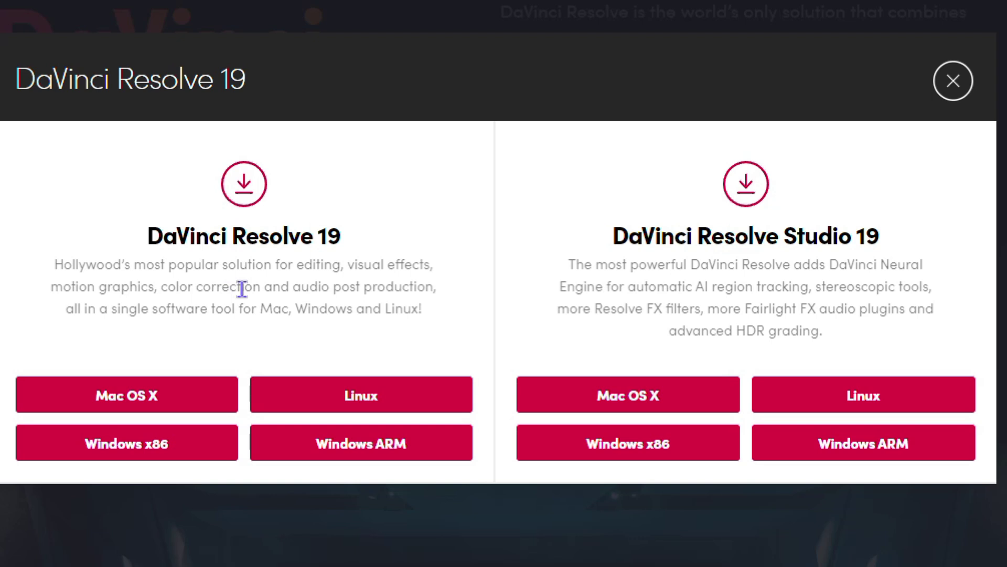
drag(573, 265, 883, 342)
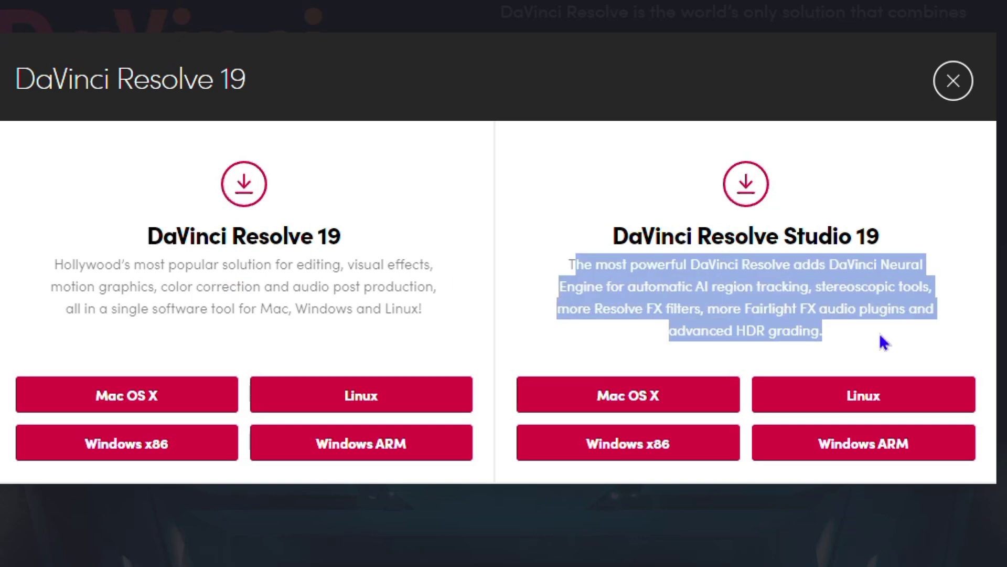
click(166, 274)
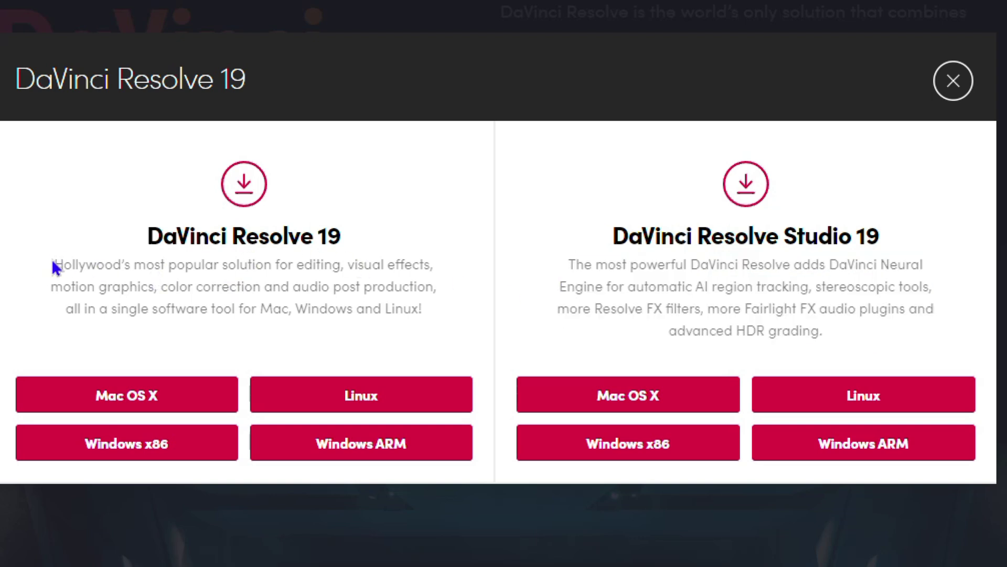
mouse_move(51, 260)
mouse_down()
mouse_move(313, 290)
mouse_move(432, 320)
mouse_up()
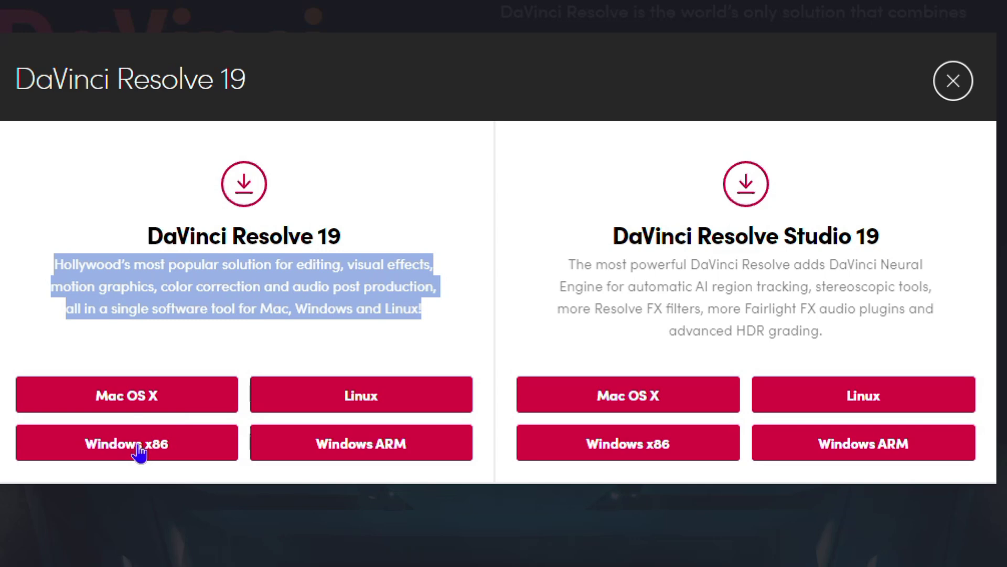
- Pick the free Windows x86 download and set the registration country to Czech Republic
click(138, 444)
scroll(470, 255, up, 2)
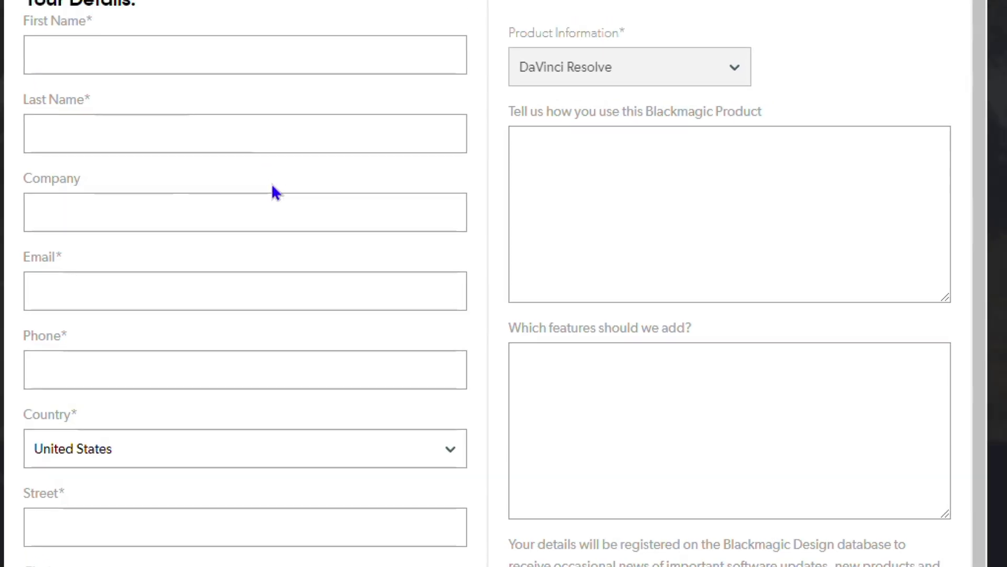
scroll(282, 237, down, 2)
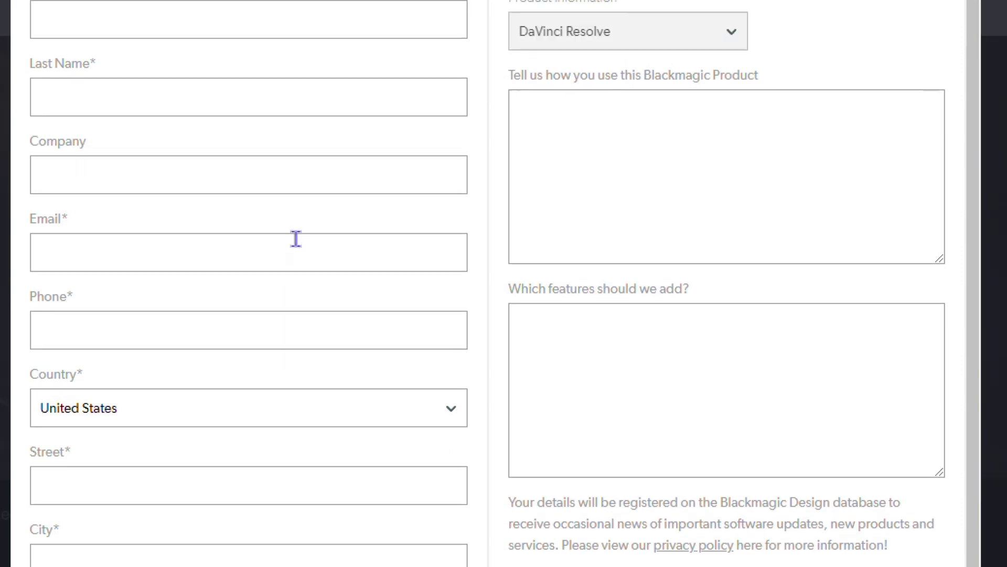
scroll(296, 240, up, 2)
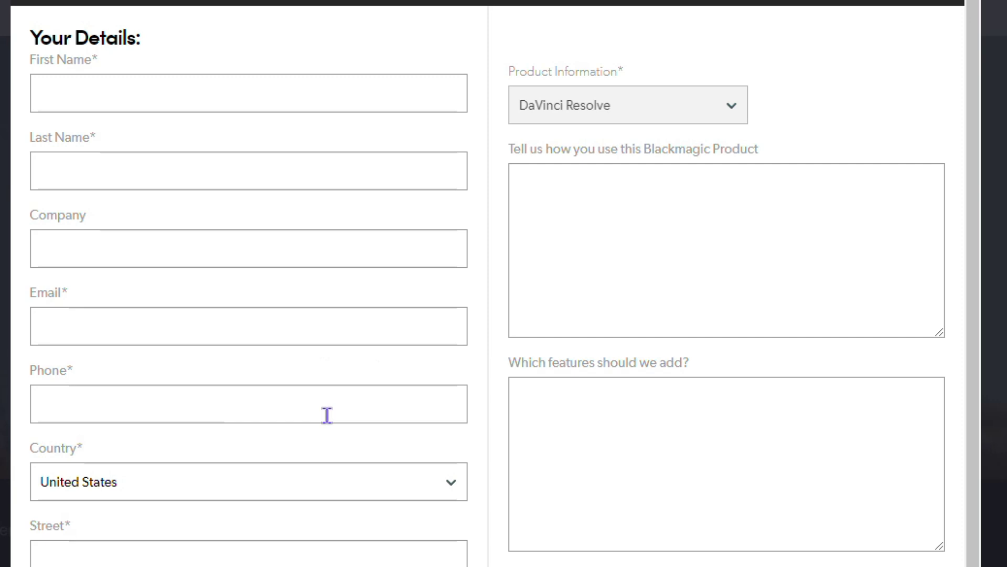
scroll(228, 551, down, 2)
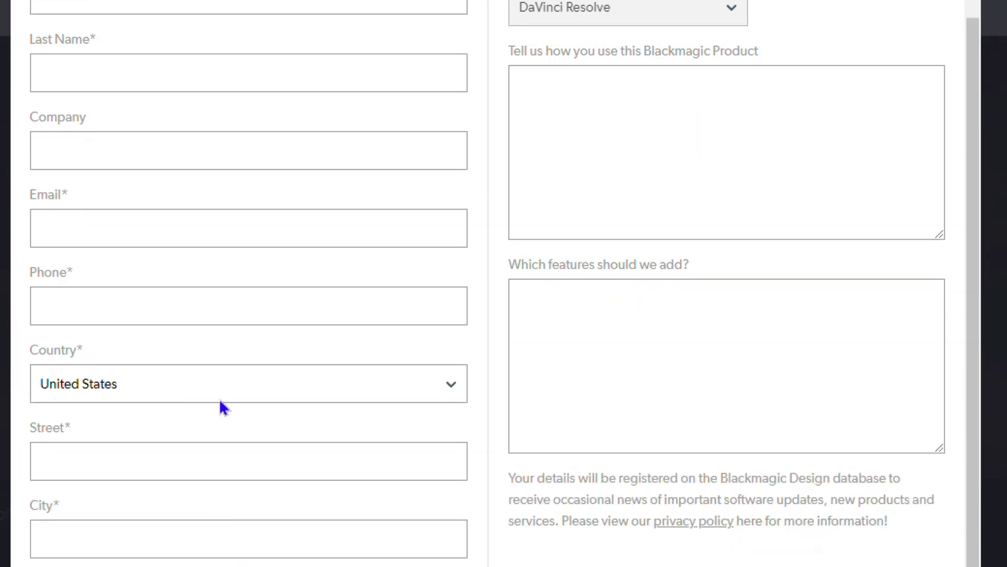
scroll(259, 551, down, 3)
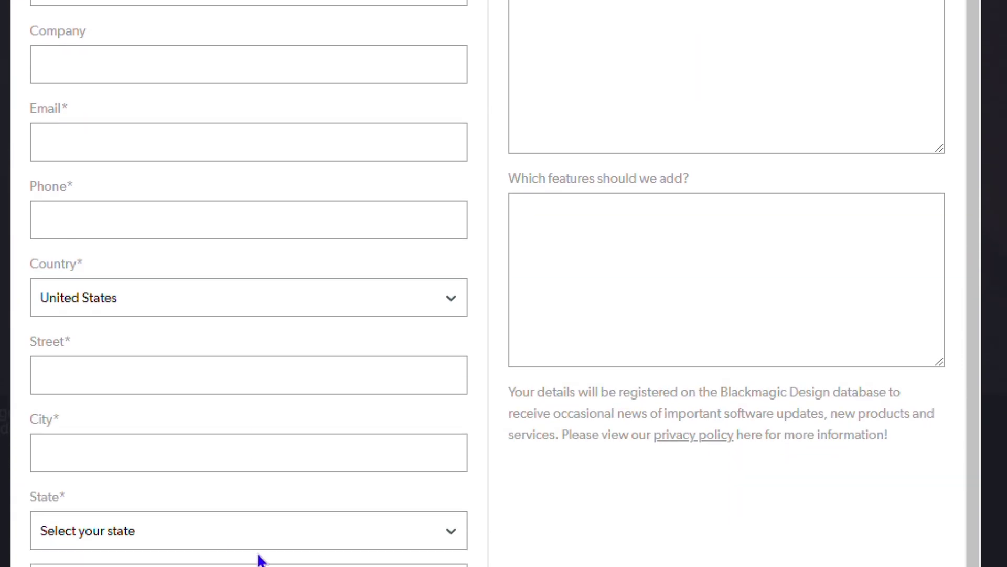
scroll(270, 389, down, 2)
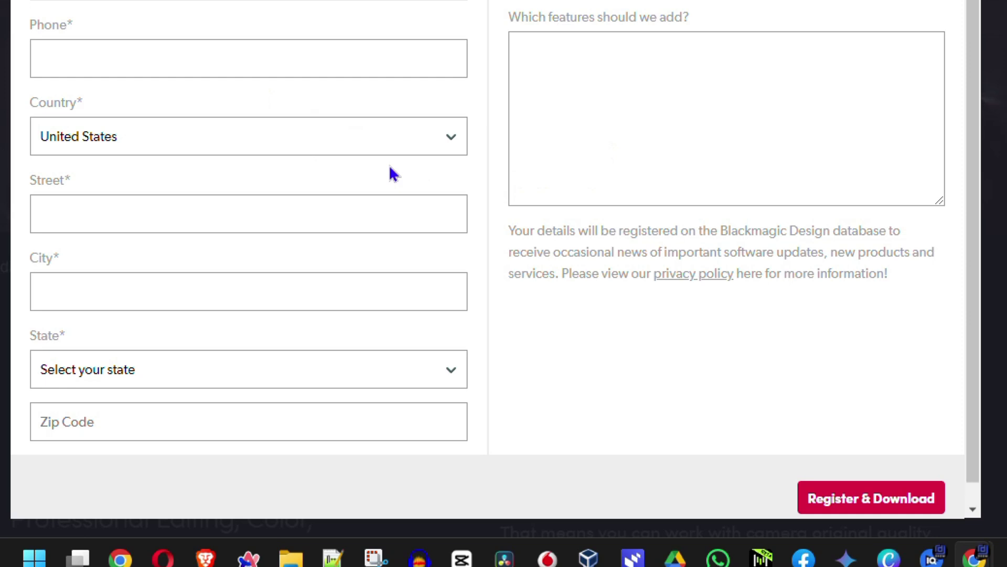
click(384, 138)
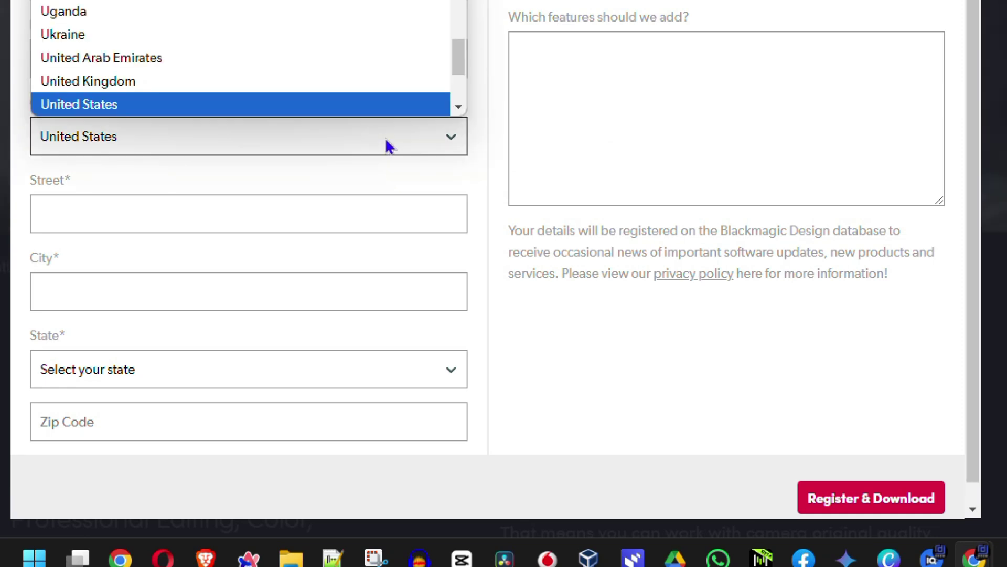
scroll(385, 137, up, 5)
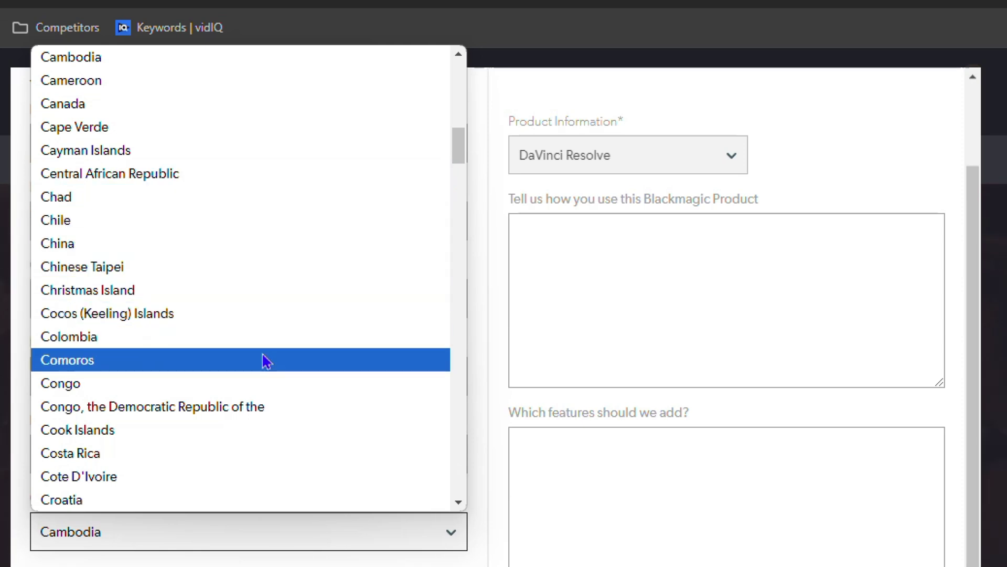
scroll(260, 356, down, 3)
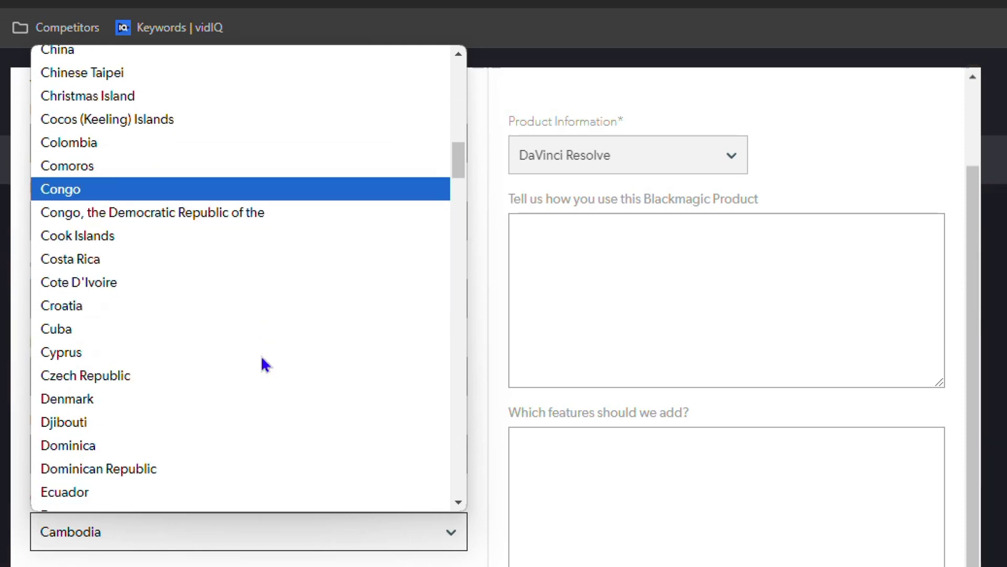
click(157, 375)
scroll(157, 354, down, 5)
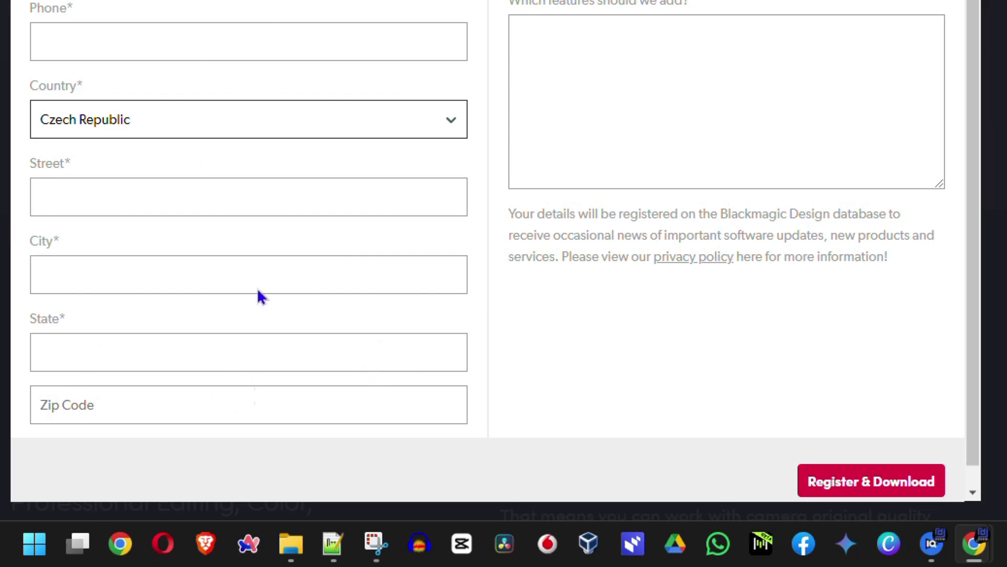
scroll(260, 295, up, 5)
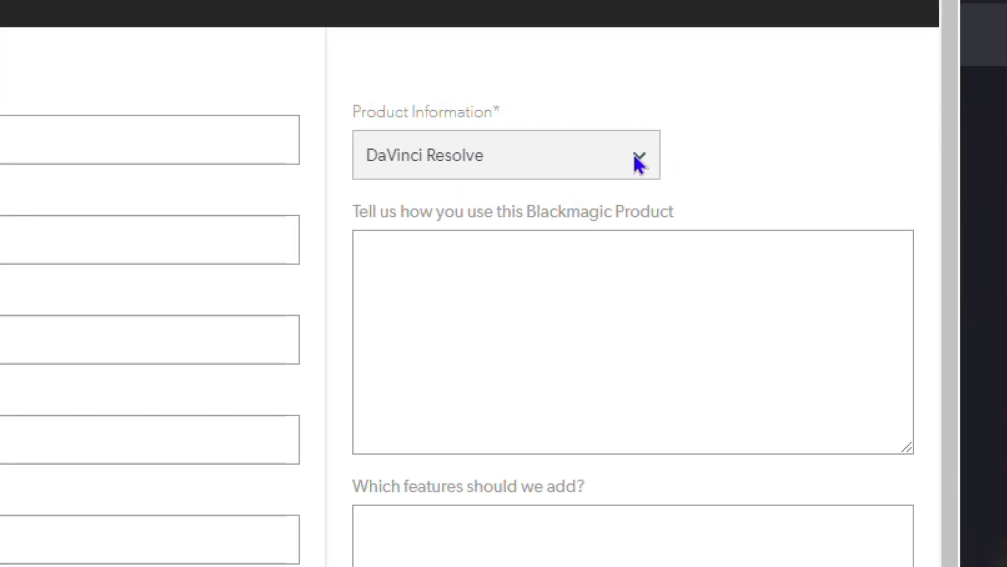
click(435, 287)
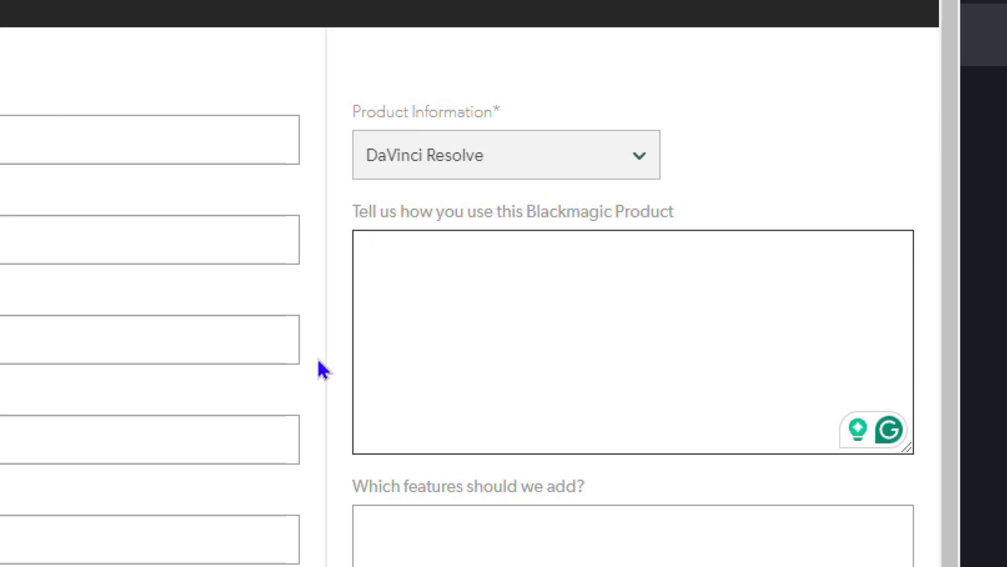
scroll(457, 472, down, 3)
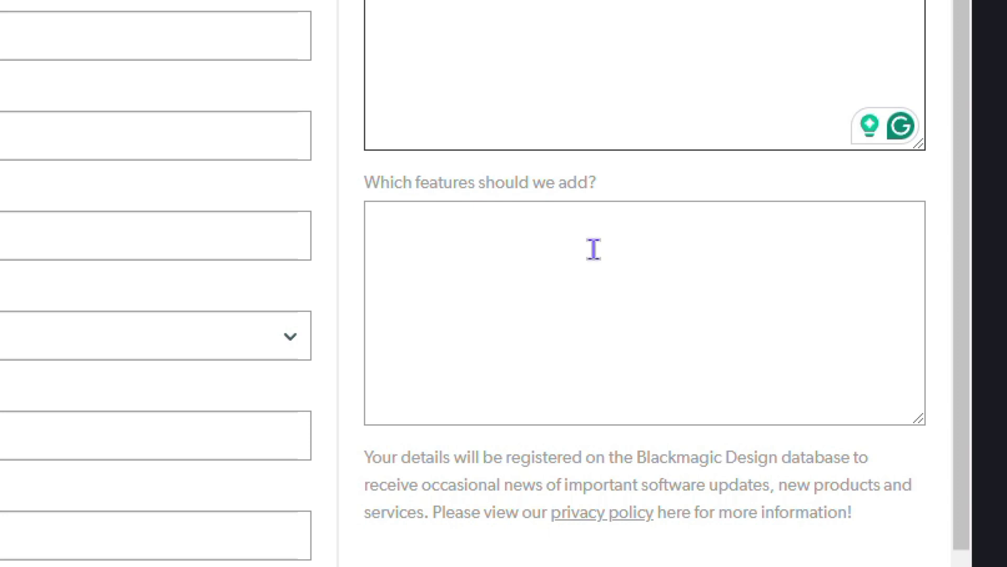
scroll(594, 249, down, 3)
scroll(693, 236, down, 3)
scroll(708, 315, down, 2)
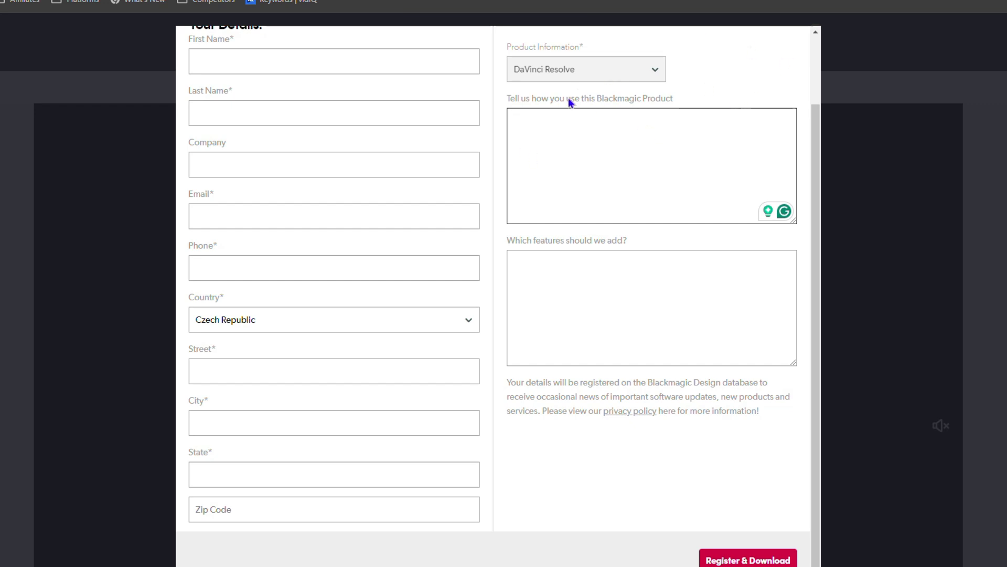
scroll(557, 307, up, 2)
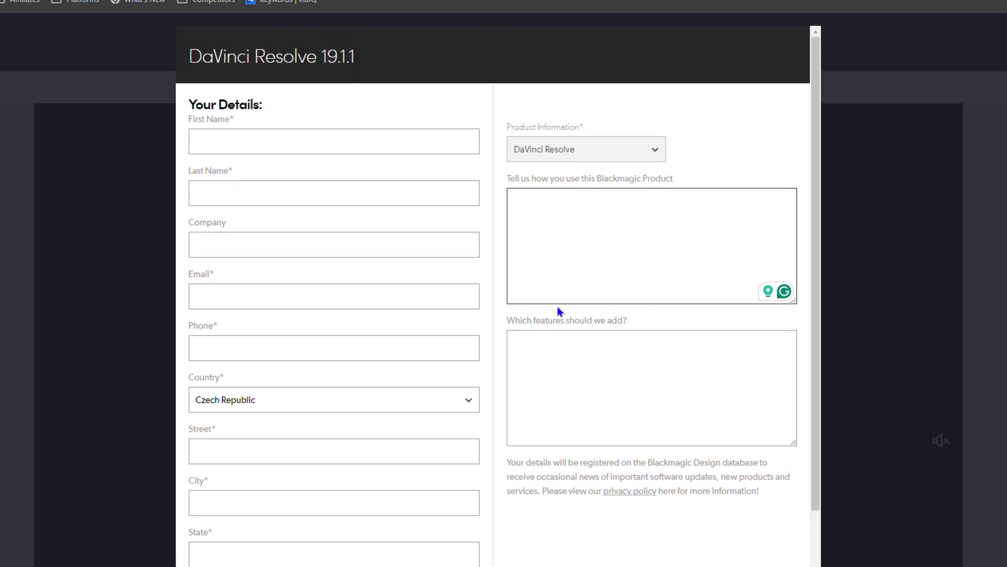